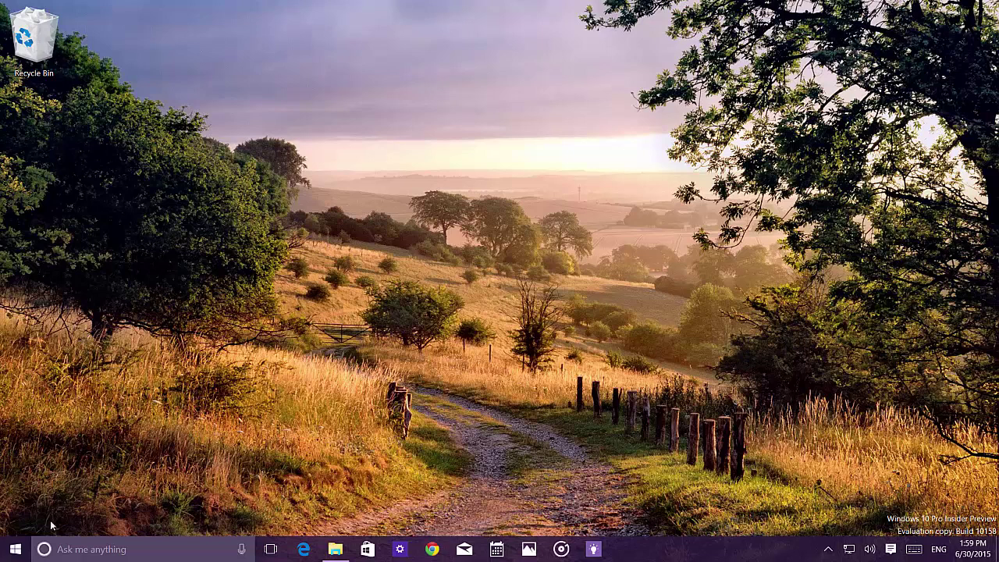
Open and close the Start menu several times, leaving it open with most used and recently added apps.
click(25, 551)
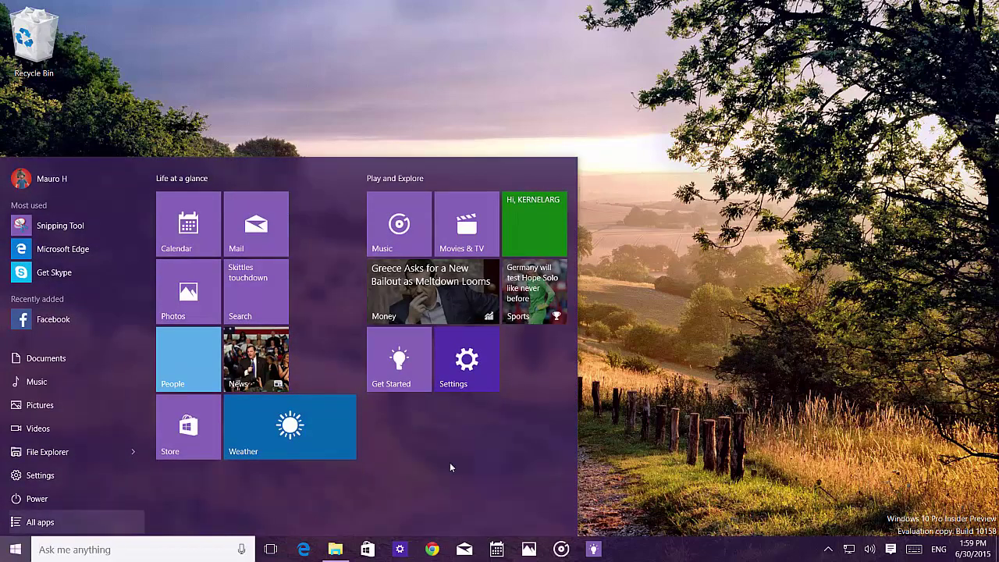
click(704, 372)
click(16, 549)
click(665, 330)
click(17, 550)
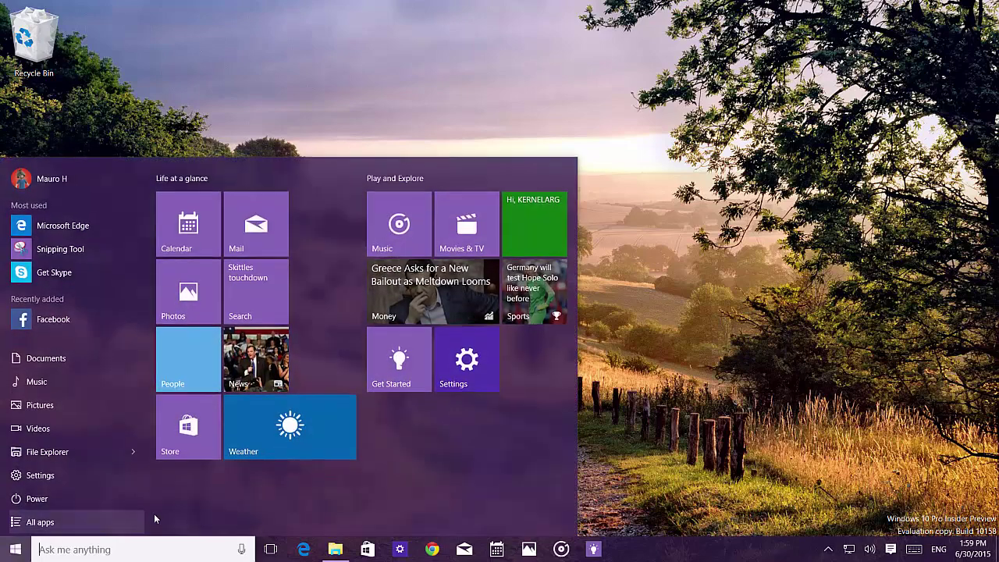
click(678, 340)
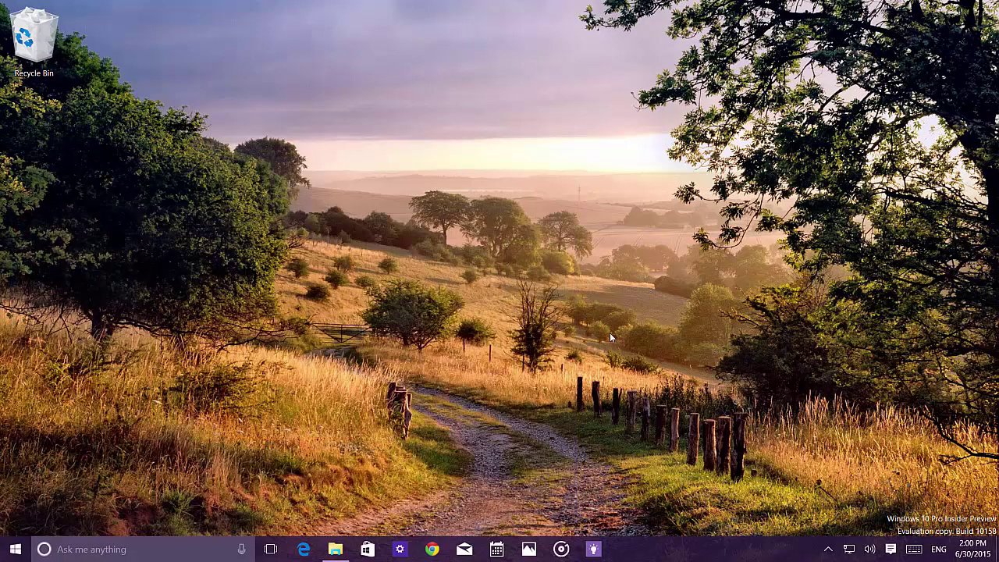
click(16, 550)
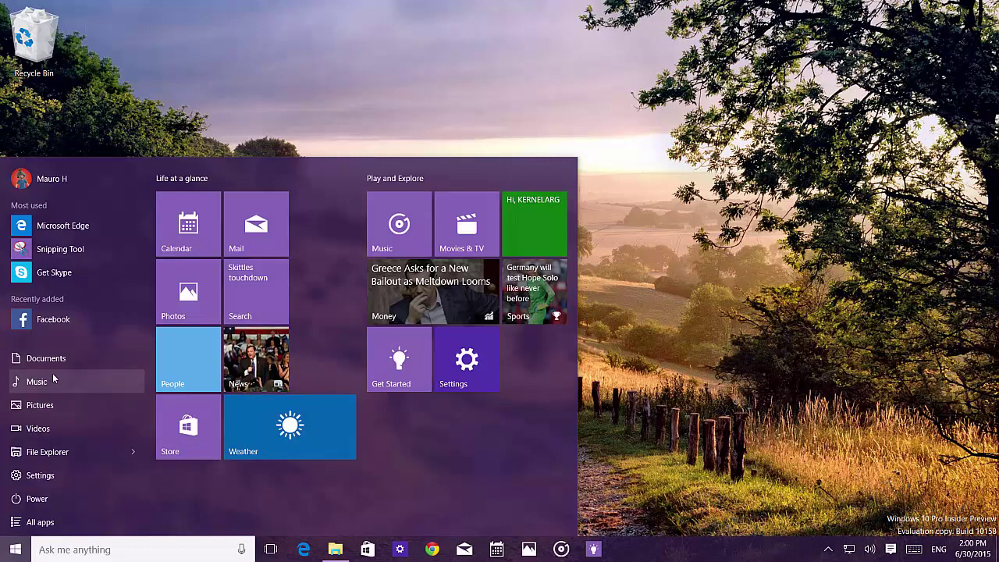
click(39, 523)
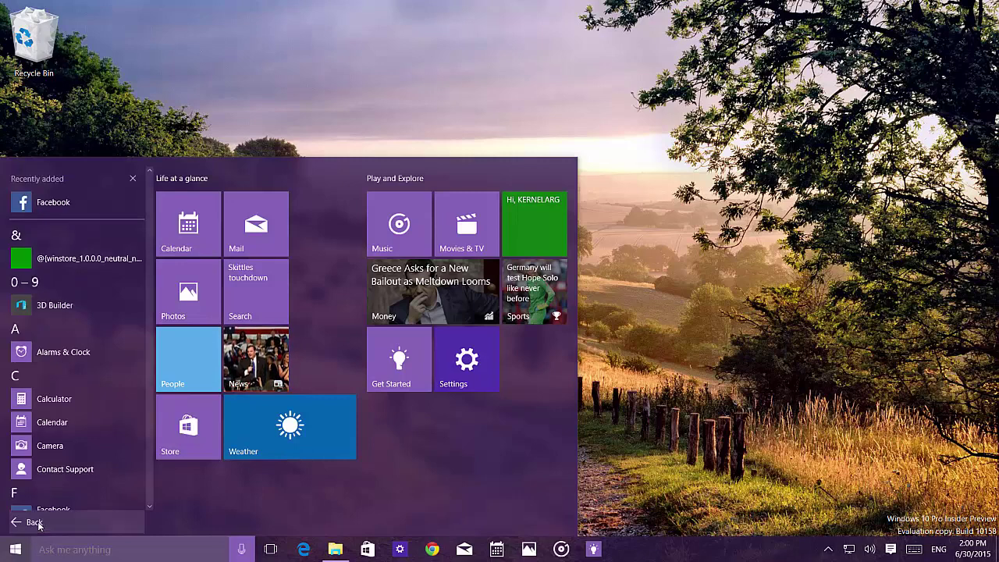
click(45, 333)
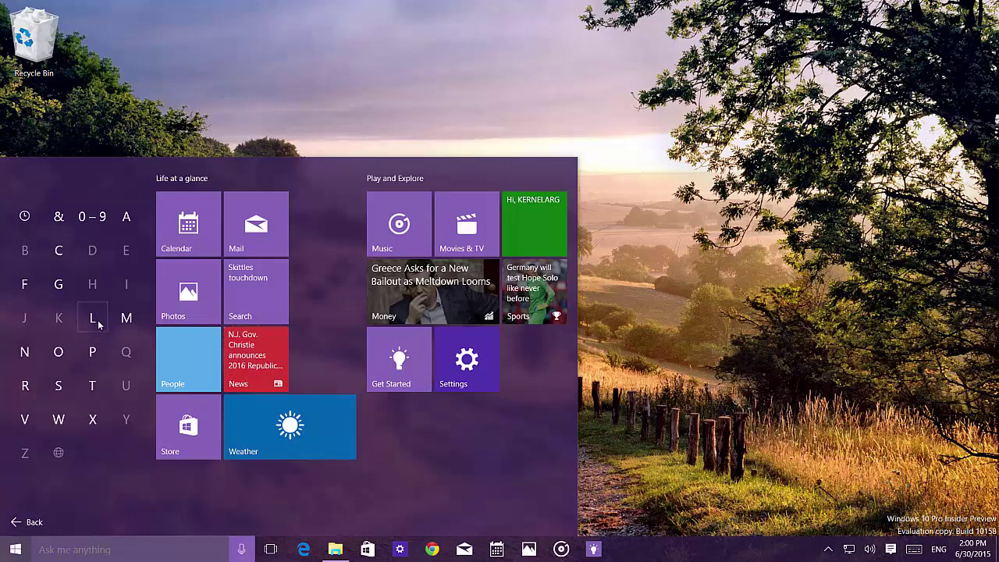
click(64, 283)
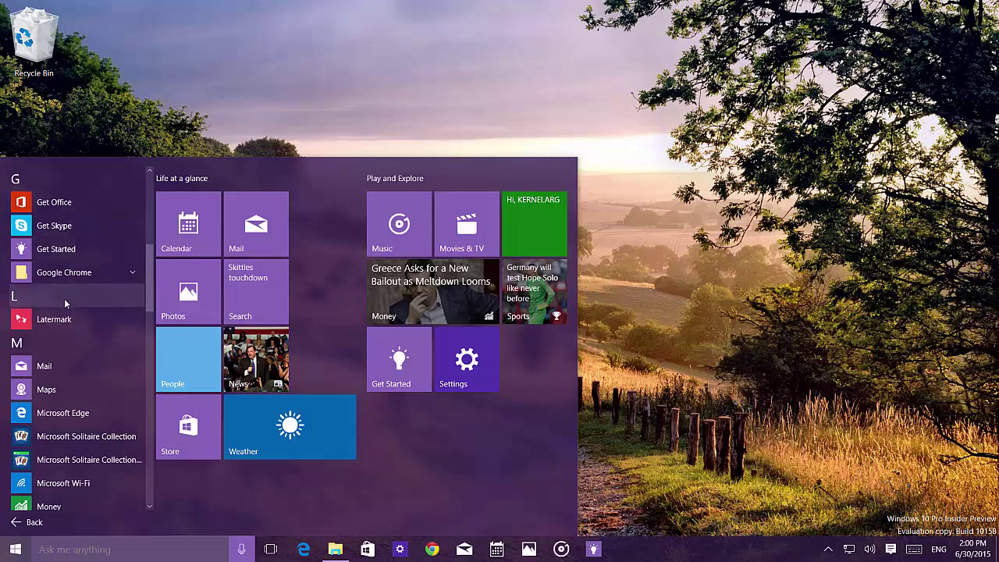
click(17, 179)
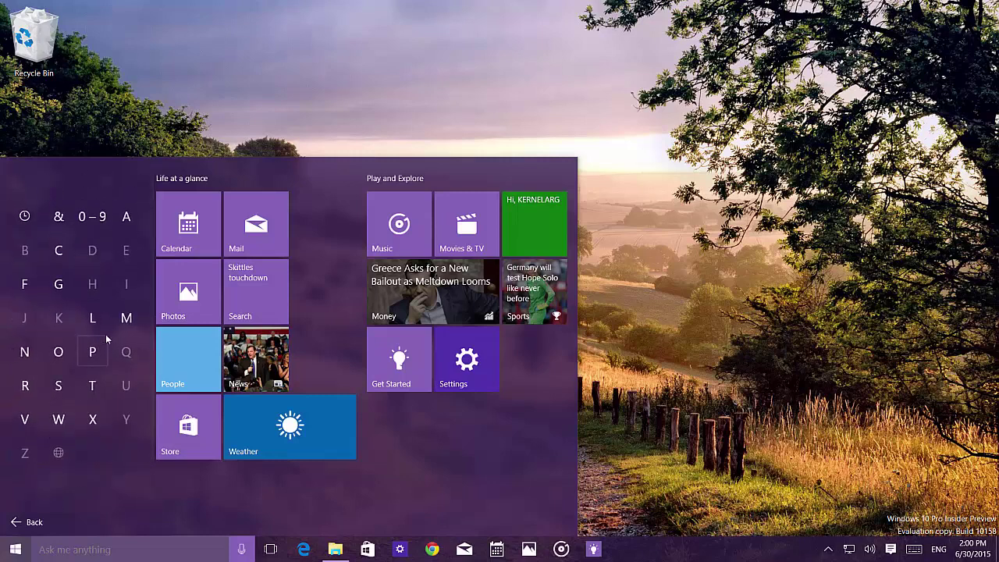
click(93, 318)
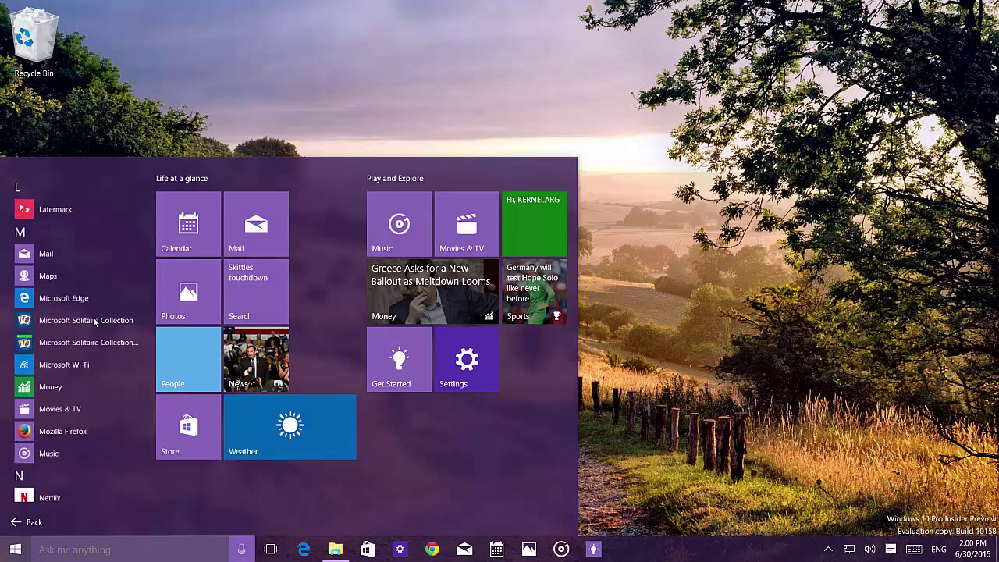
click(18, 178)
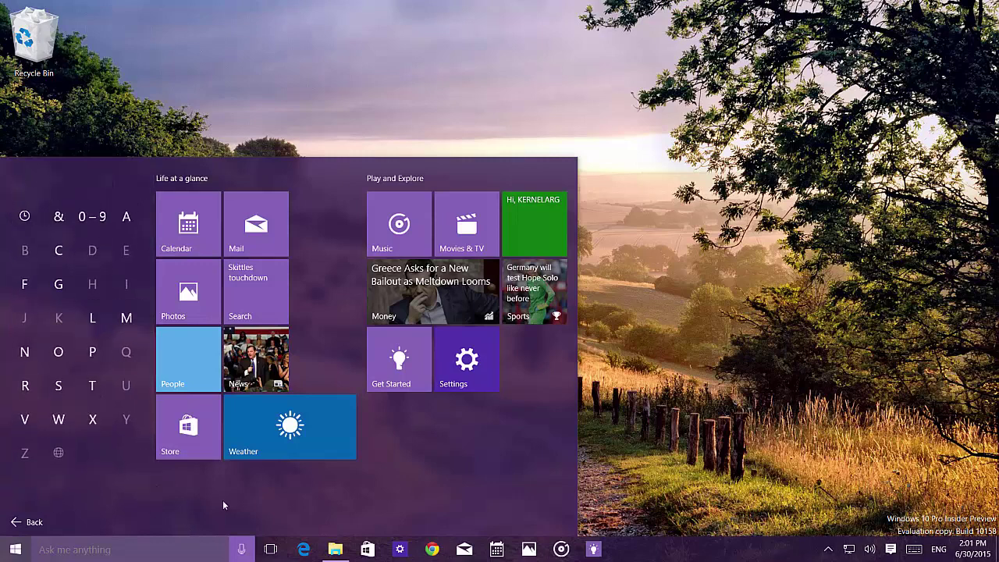
click(86, 522)
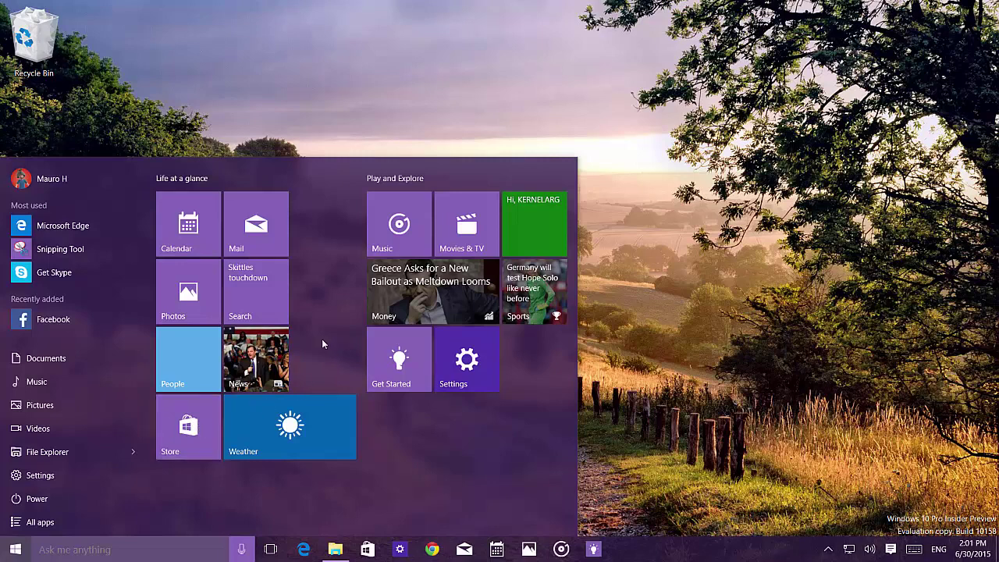
Show the alphabetical All apps list in the Start menu and scroll it down and back up.
click(43, 522)
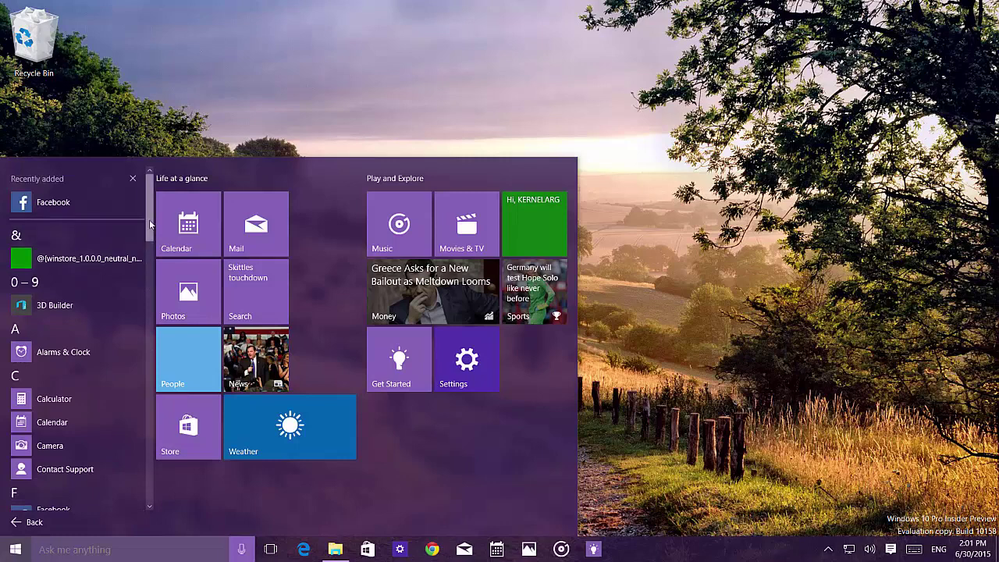
drag(149, 224, 148, 248)
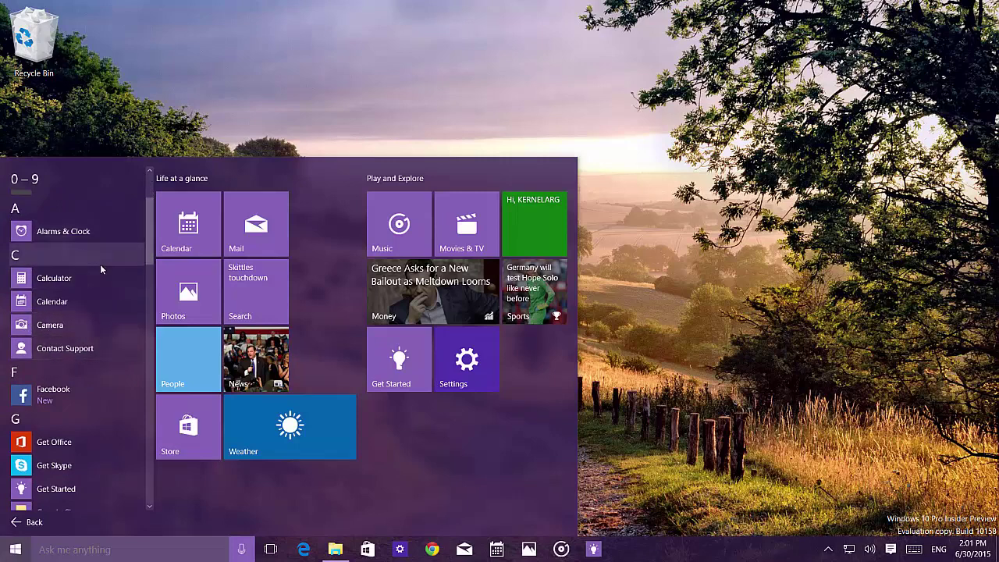
drag(148, 241, 145, 312)
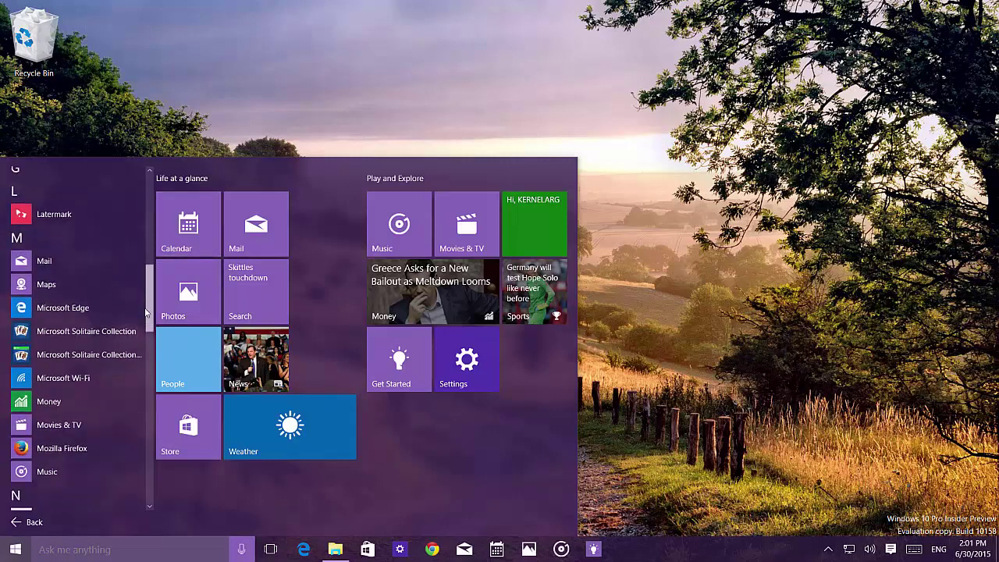
drag(145, 312, 328, 349)
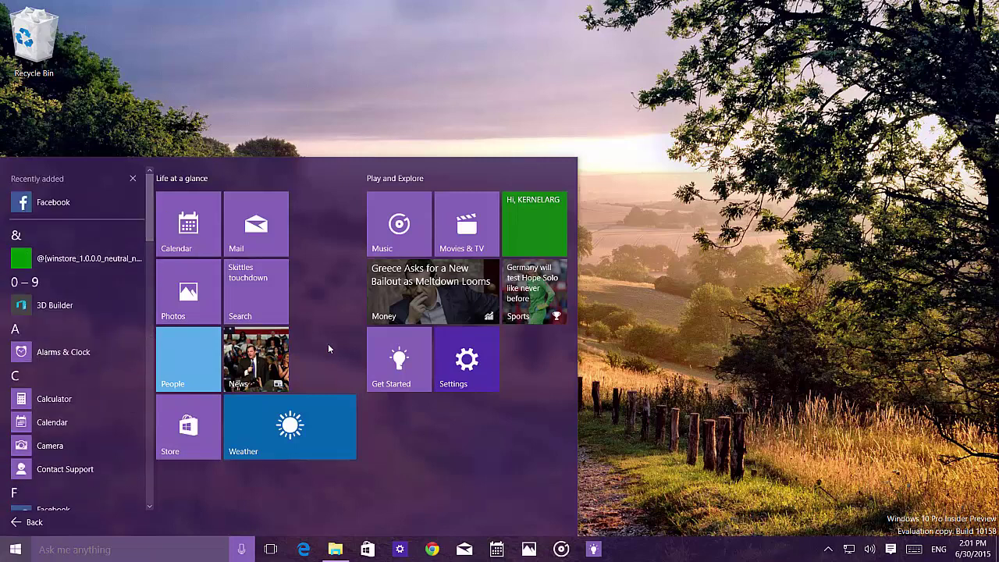
Launch the Store app from its tile and maximize its window.
click(202, 438)
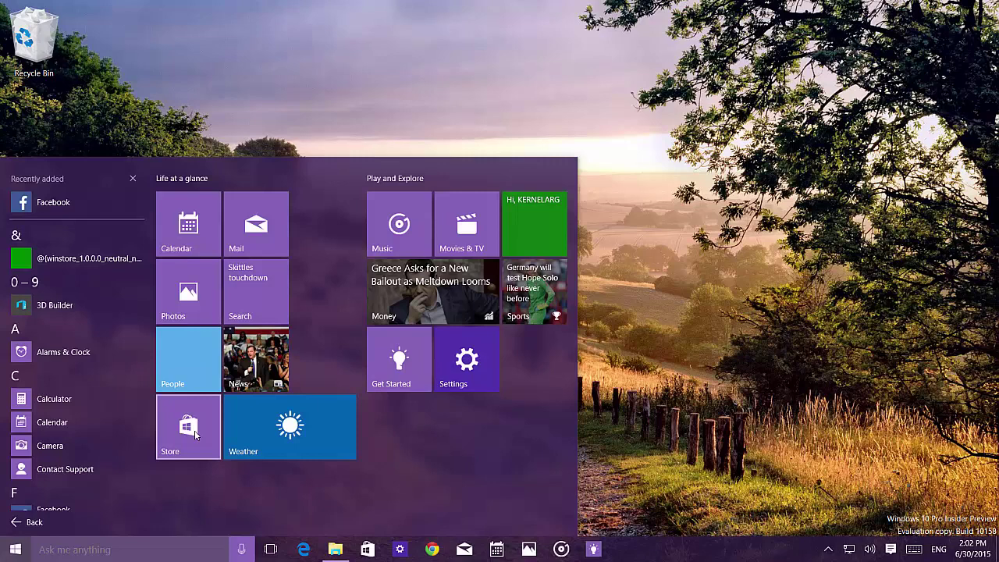
click(195, 434)
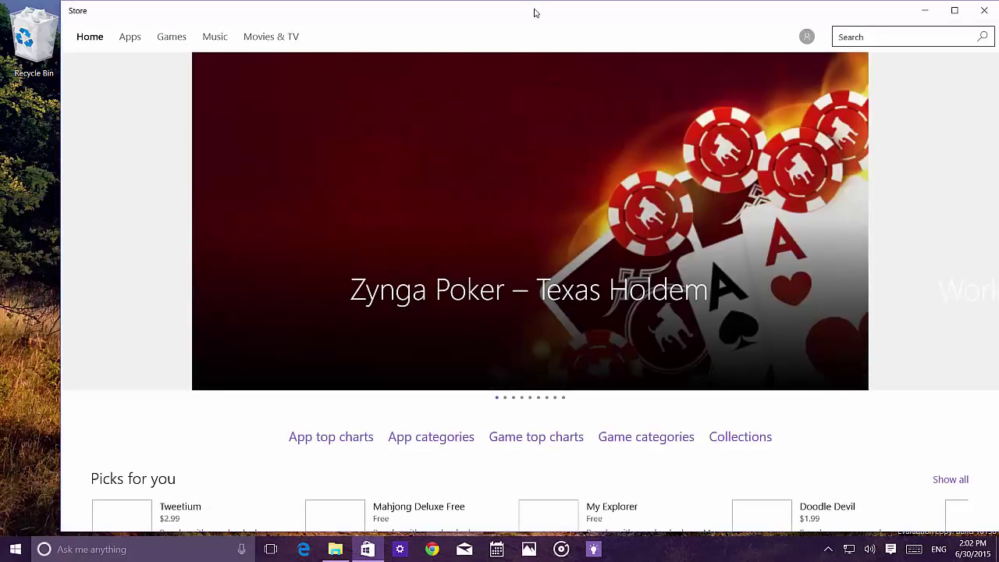
double_click(534, 13)
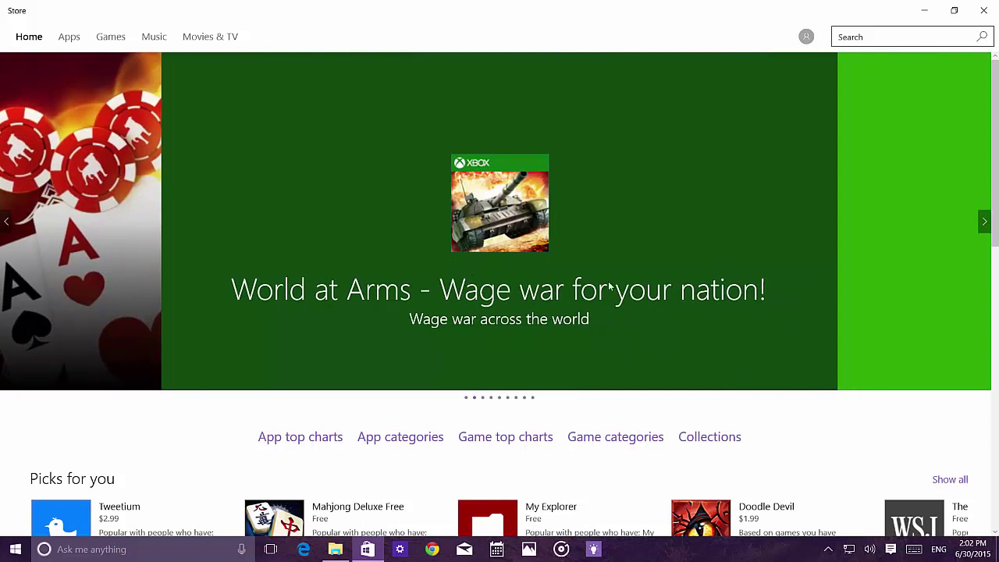
Advance the featured carousel past HERE Maps to Despicable Me: Minion Rush and show the account menu.
click(984, 224)
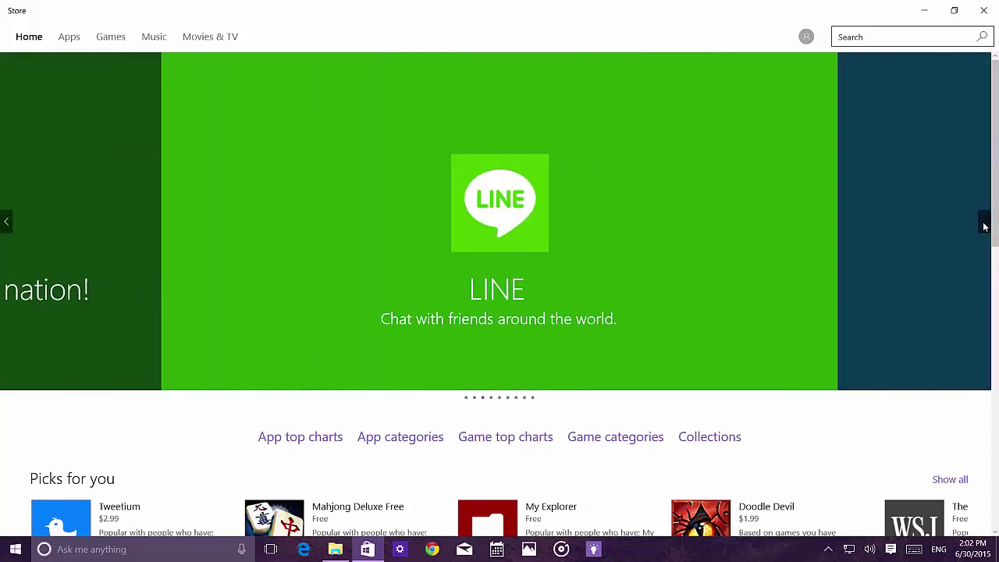
click(984, 225)
click(984, 224)
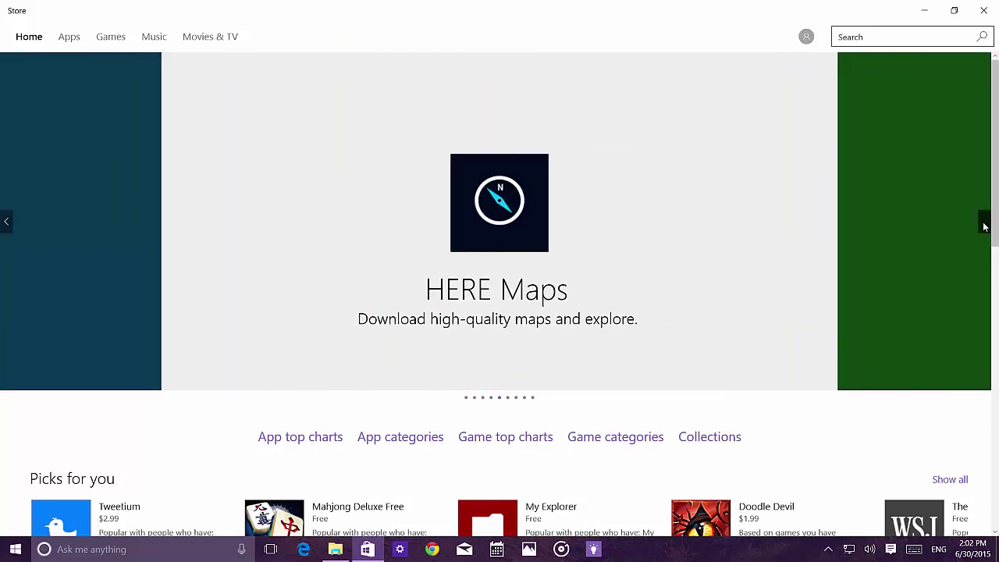
click(984, 225)
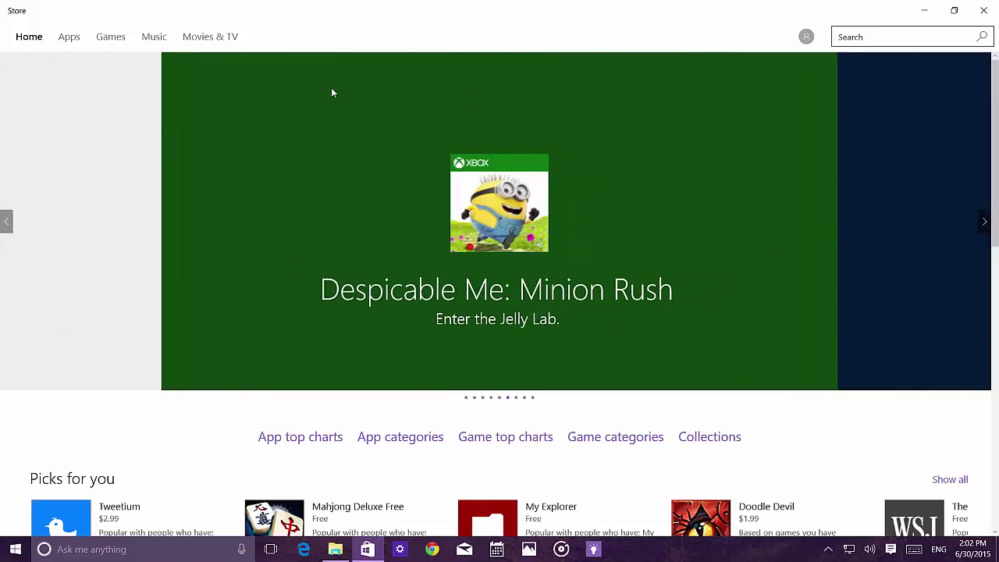
click(806, 37)
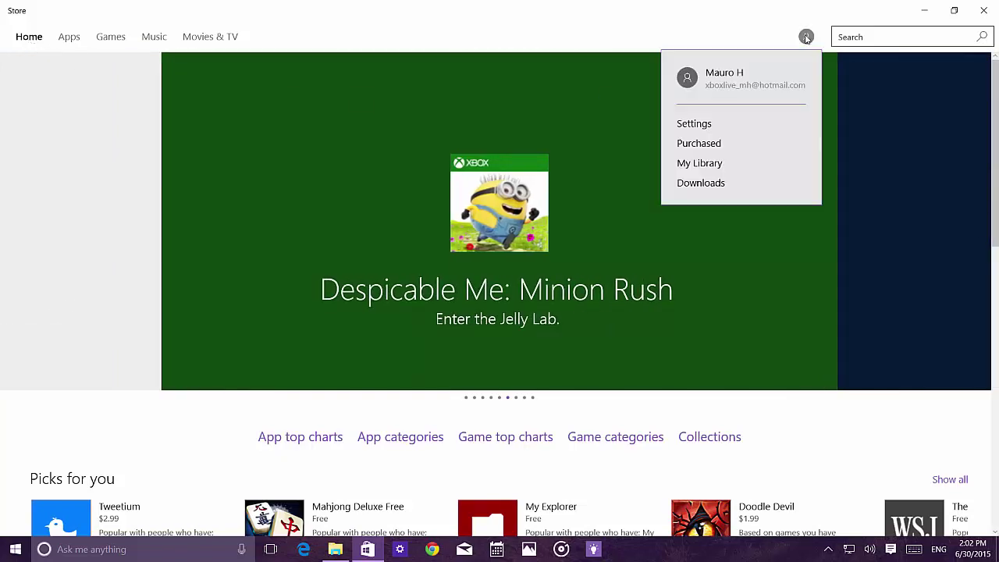
View the Store Settings page with its app and tile update options, then close the Store.
click(694, 126)
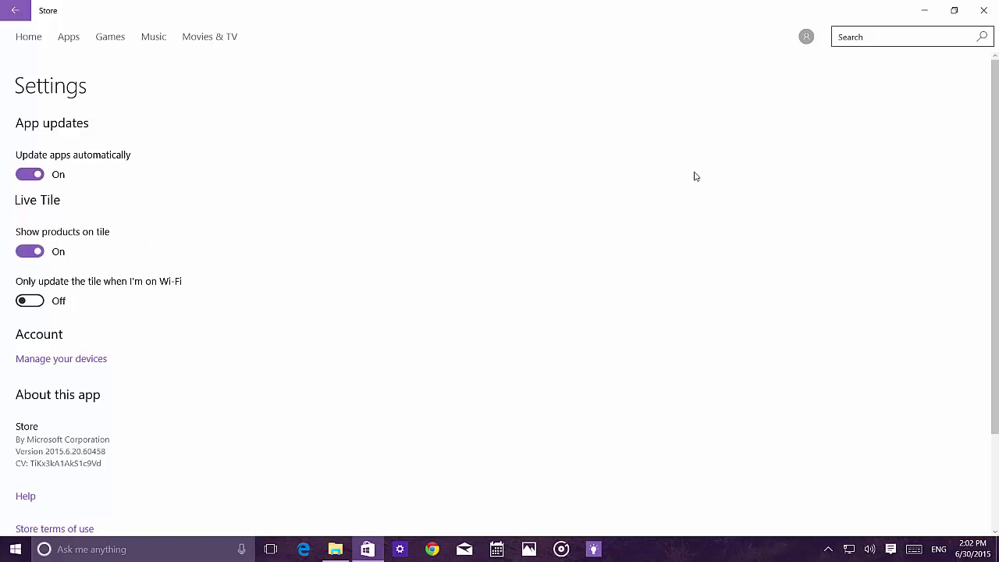
click(982, 10)
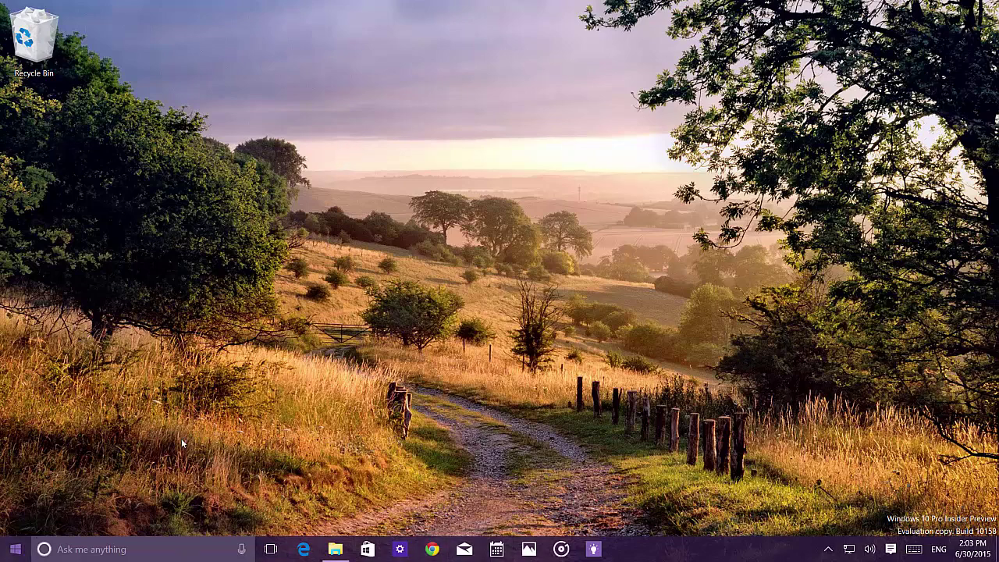
key(super)
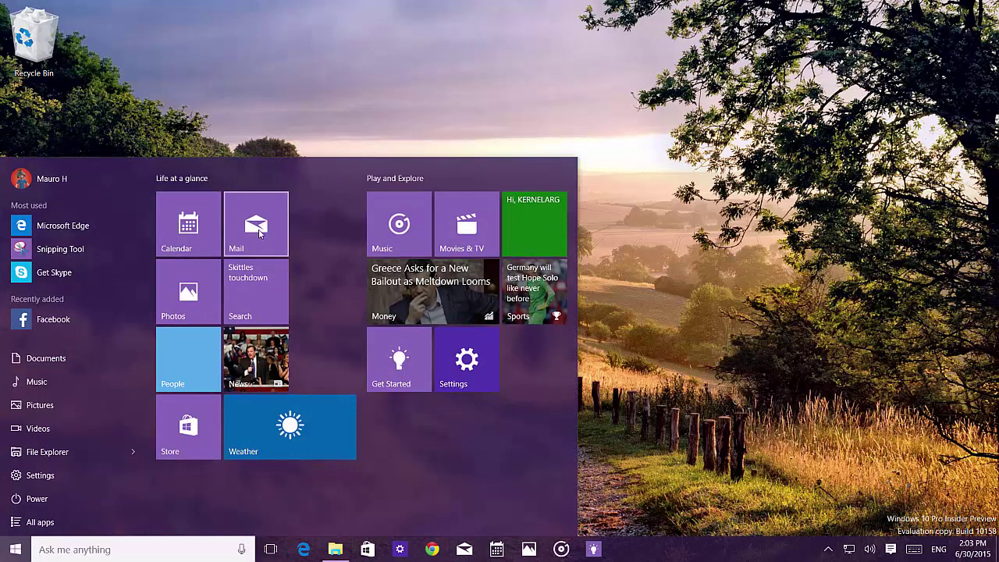
key(Escape)
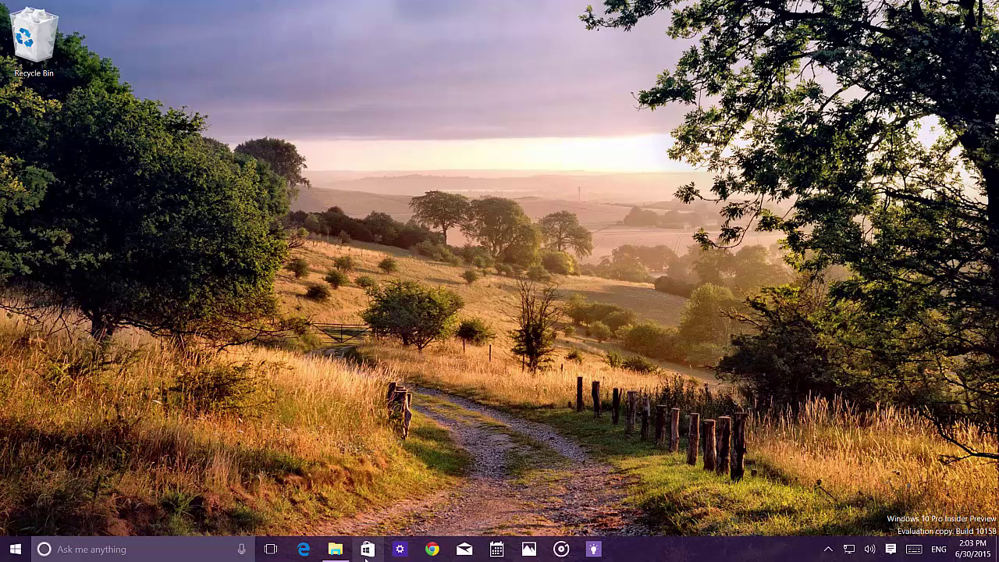
Launch Edge, reveal the hidden notification icons, and show the clock flyout for June 30, 2015.
click(306, 550)
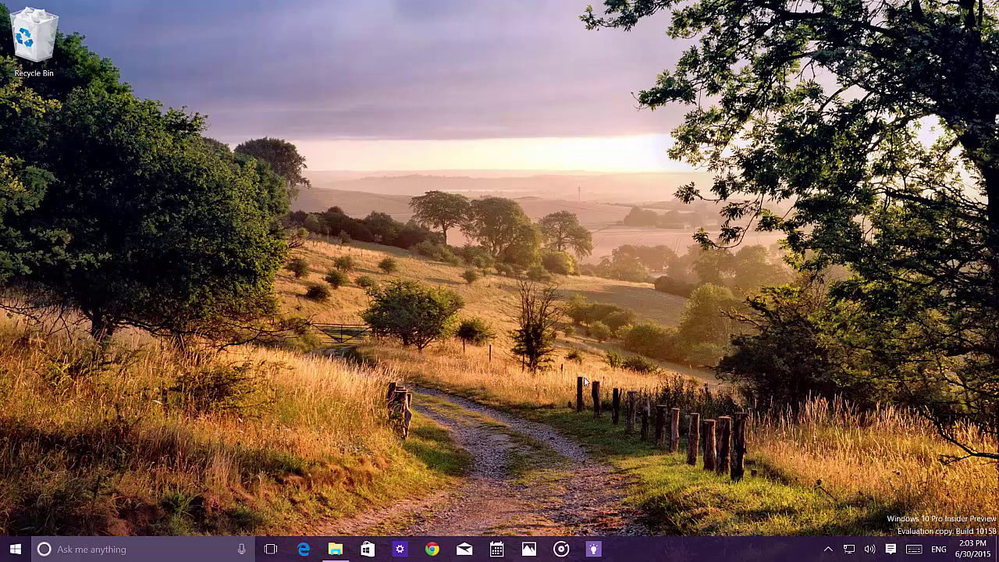
click(829, 551)
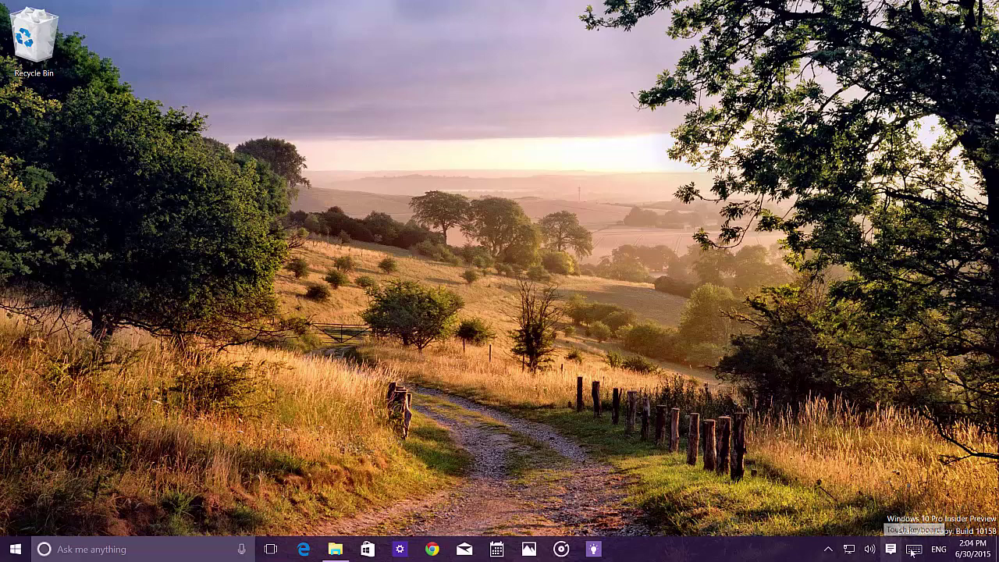
click(966, 554)
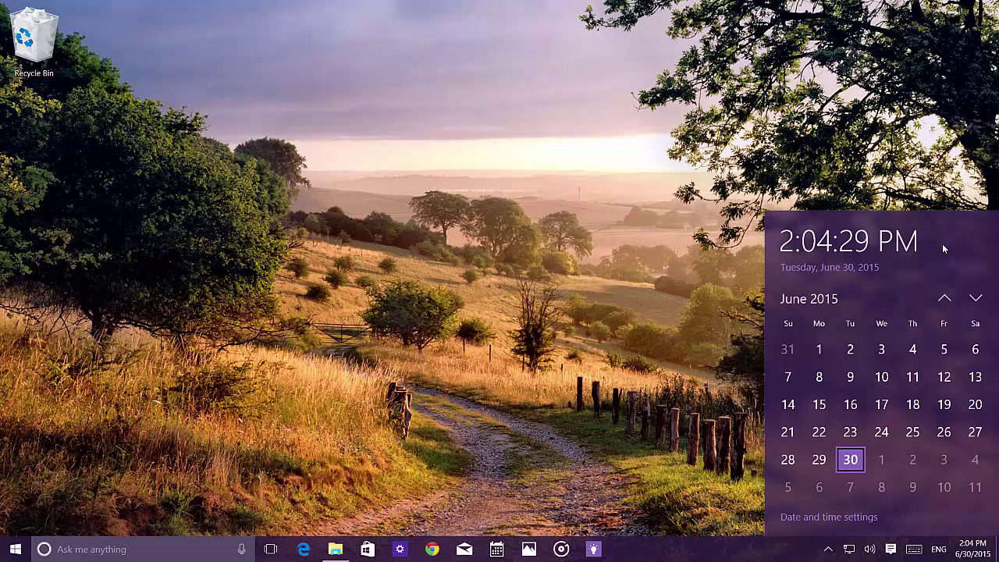
View the Date and time settings page in a restored, repositioned window, then close it.
click(827, 518)
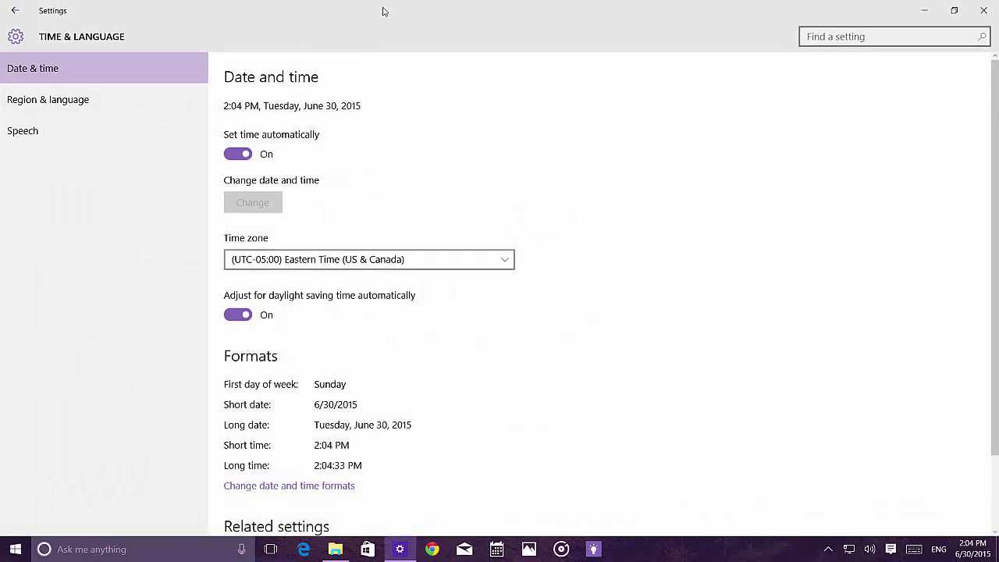
double_click(382, 11)
drag(551, 12, 406, 50)
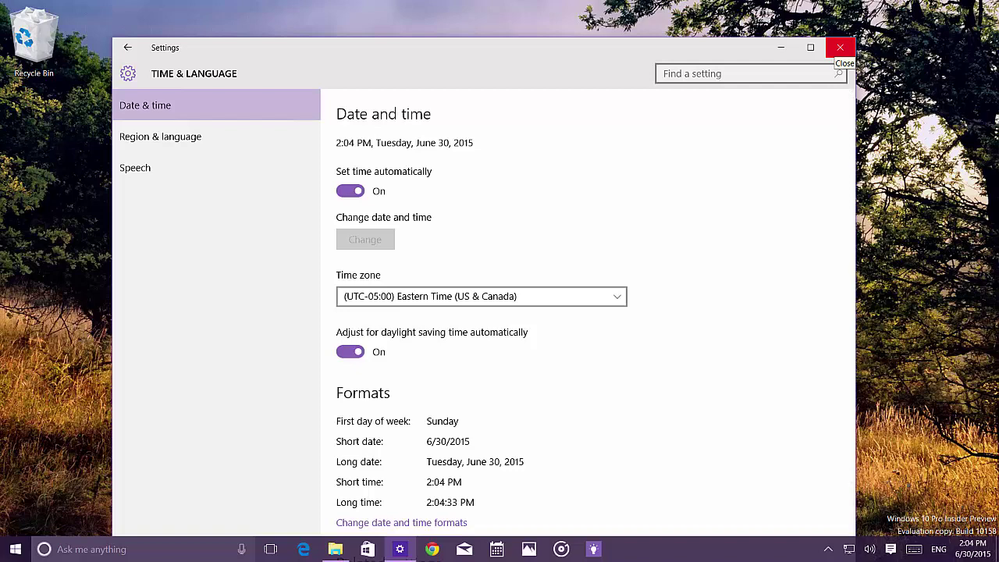
click(840, 47)
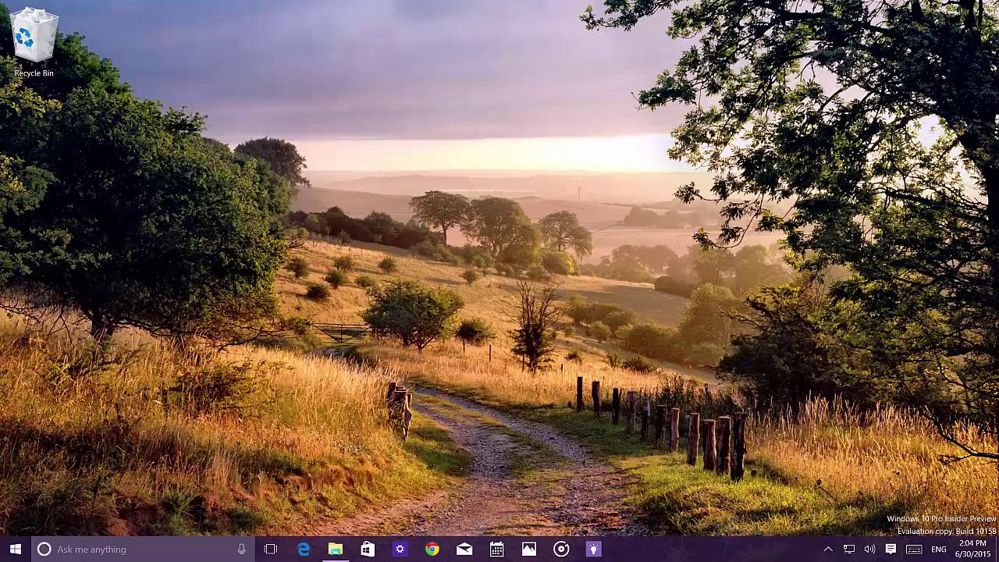